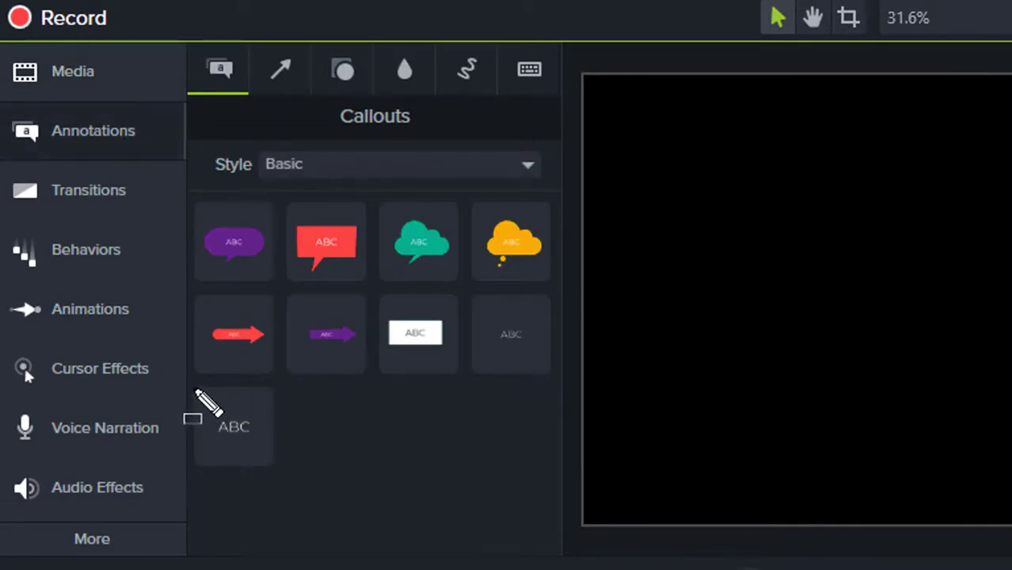
pyautogui.moveTo(203, 399); pyautogui.dragTo(278, 472)
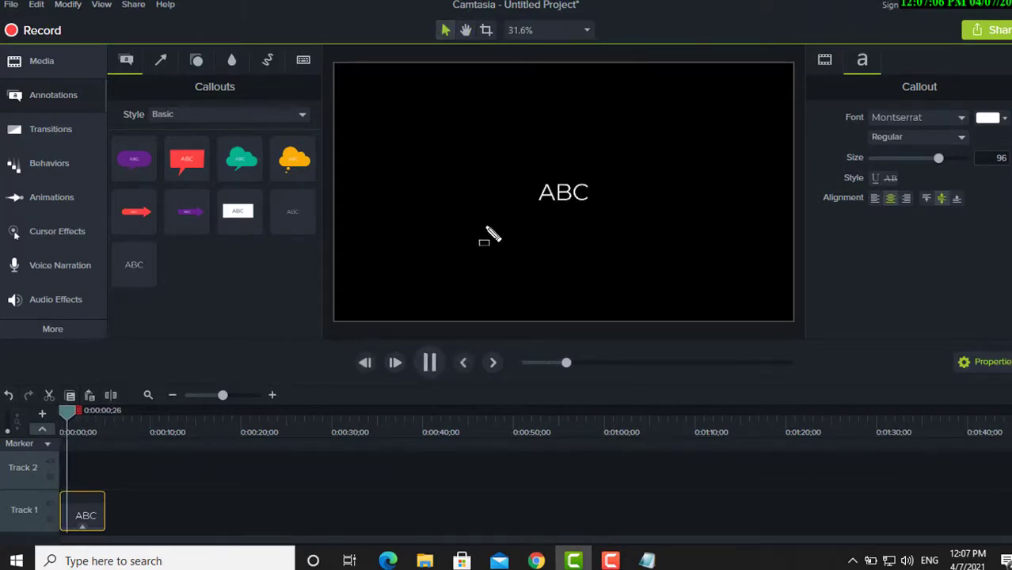
pyautogui.moveTo(607, 209); pyautogui.dragTo(626, 221)
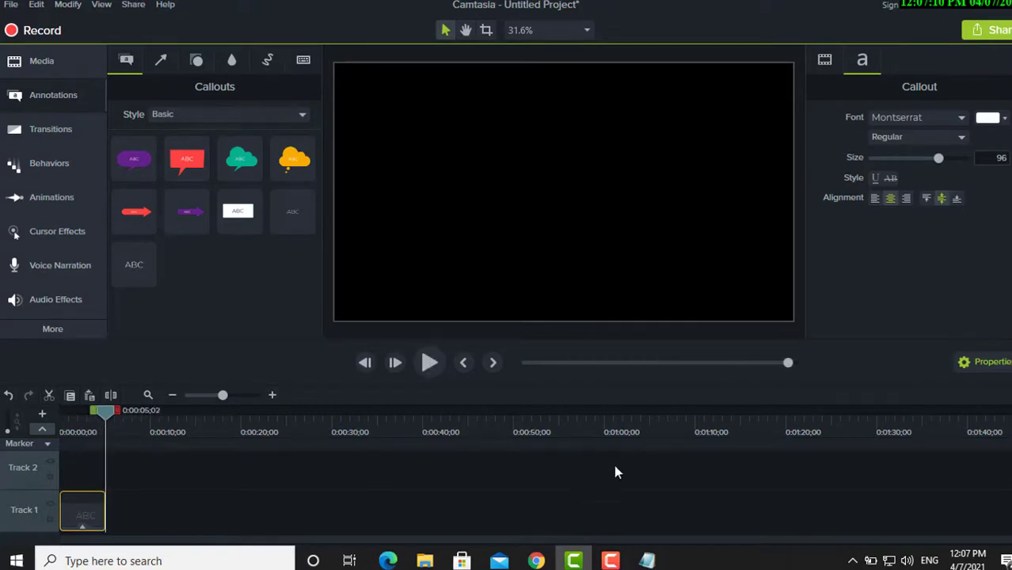
# Copy "YouTube is an American online video-sharing platform" from Notepad and paste it over the ABC text of the callout in Camtasia
pyautogui.click(647, 560)
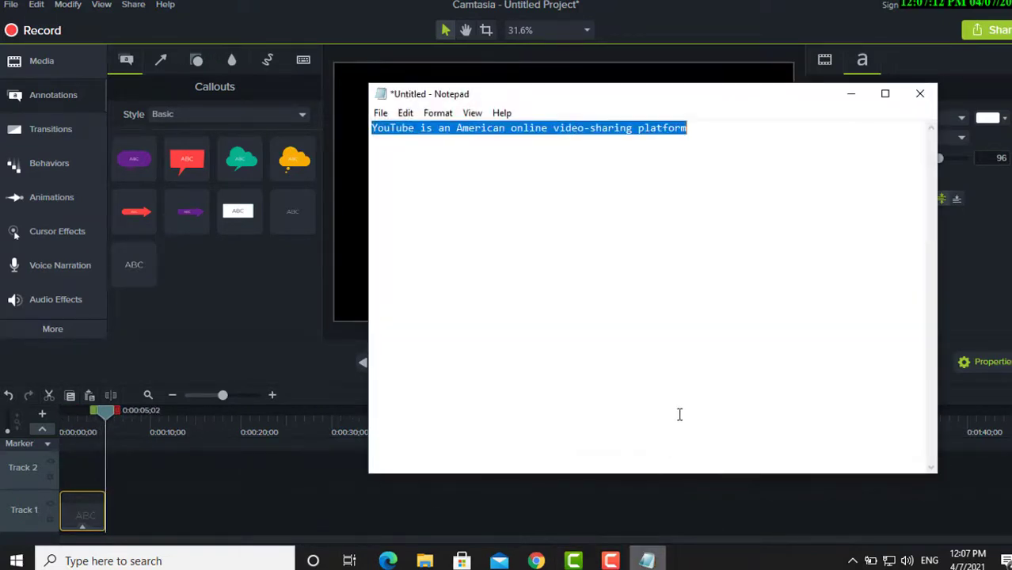
pyautogui.rightClick(635, 139)
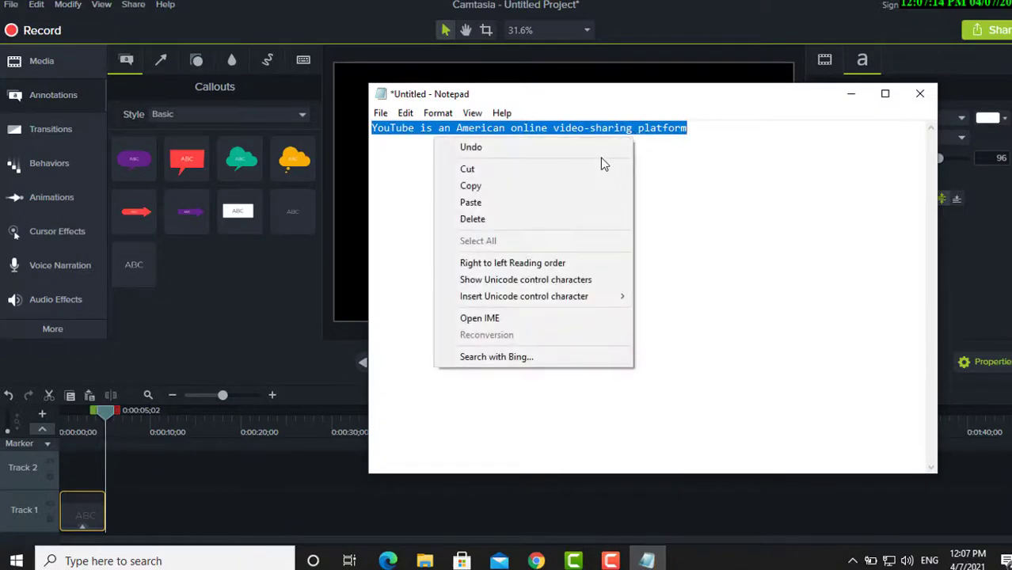
pyautogui.click(575, 190)
pyautogui.click(385, 283)
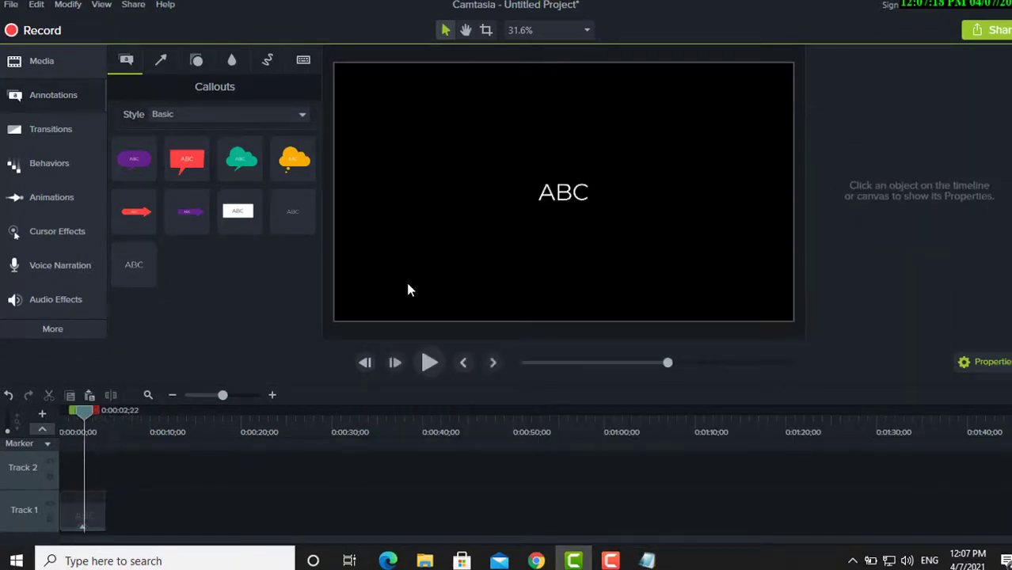
pyautogui.click(559, 198)
pyautogui.doubleClick(561, 191)
pyautogui.hotkey('ctrl', 'v')
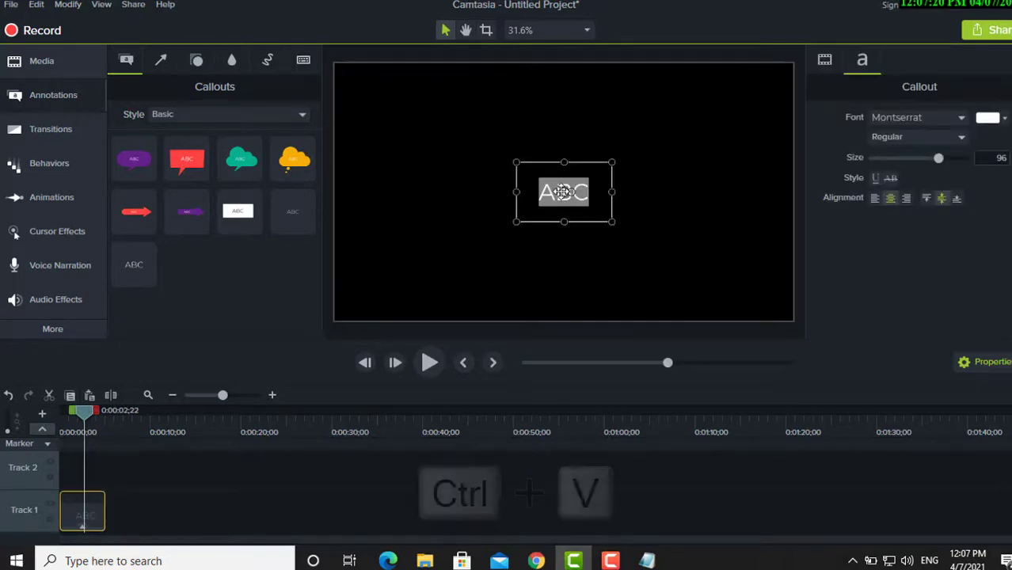
# Select the whole callout text and set its font to Montserrat Black
pyautogui.tripleClick(561, 190)
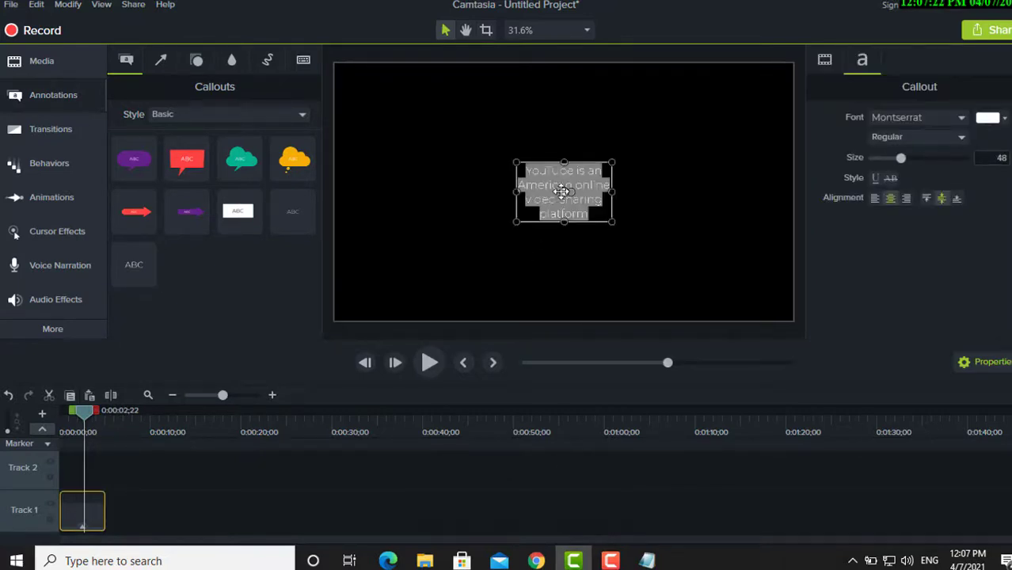
pyautogui.click(961, 117)
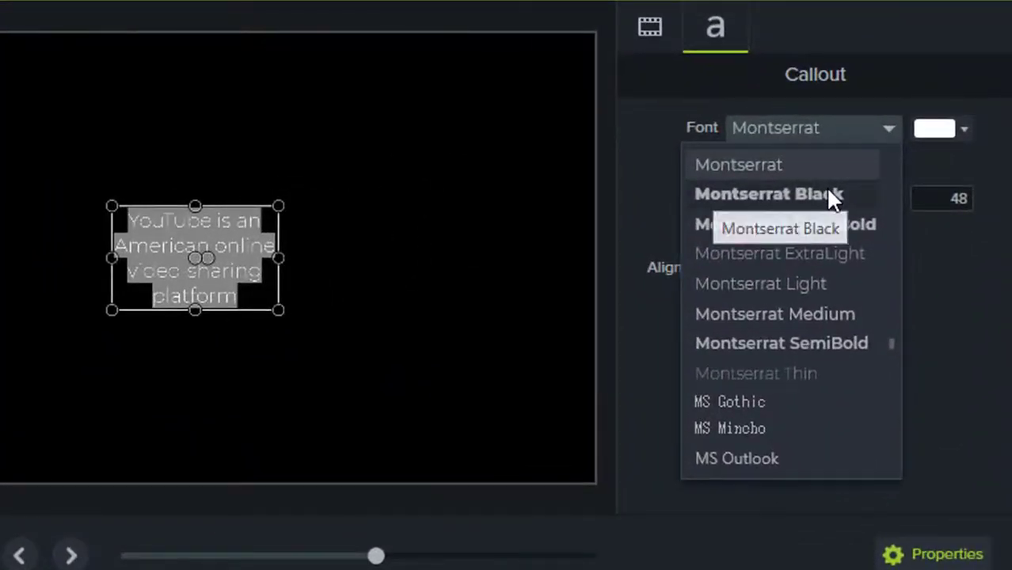
pyautogui.click(826, 194)
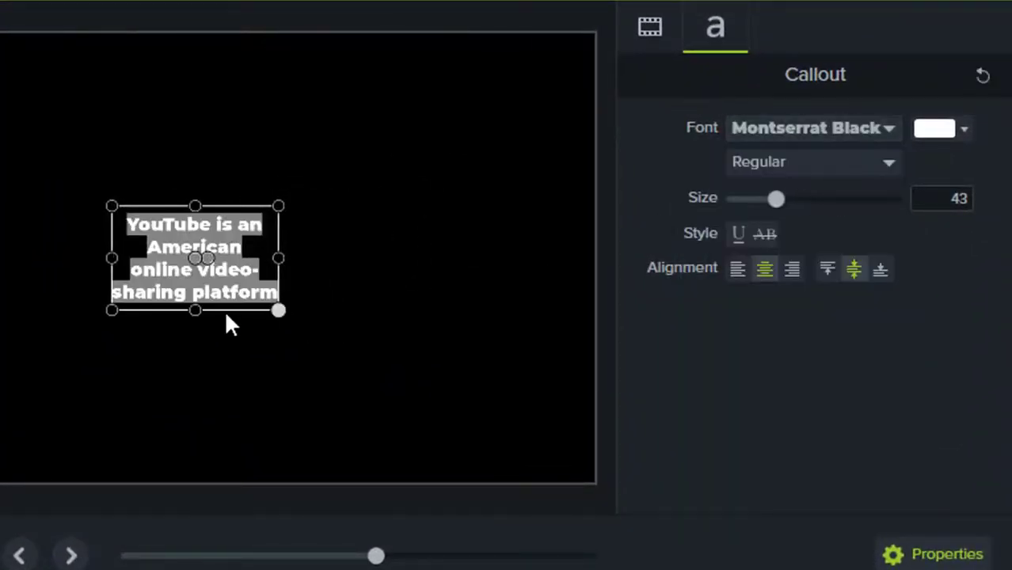
# Enlarge and widen the callout until its sentence fits on one line, and place it just beyond the lower right edge of the canvas
pyautogui.moveTo(110, 311); pyautogui.dragTo(20, 400)
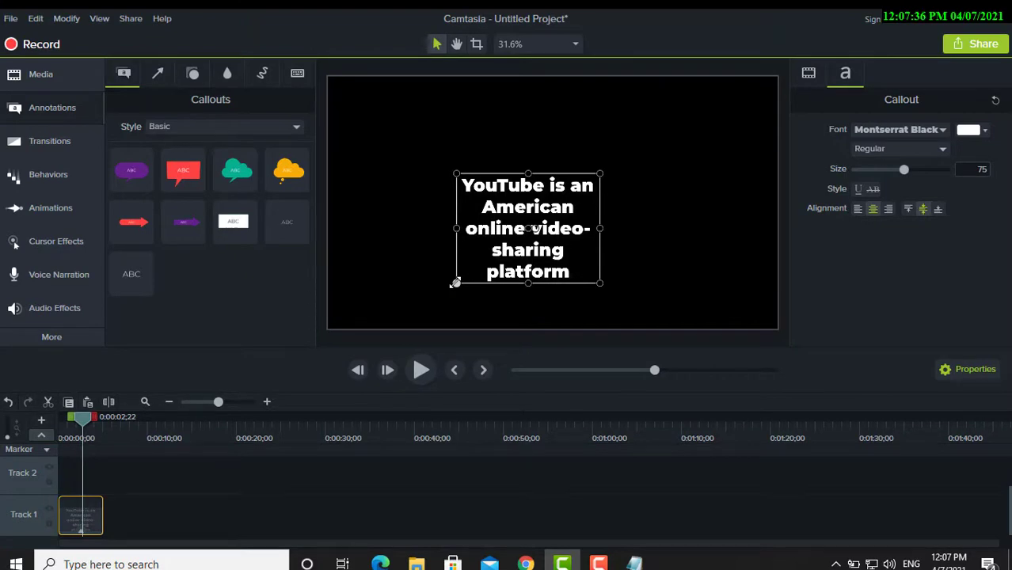
pyautogui.moveTo(454, 229); pyautogui.dragTo(307, 241)
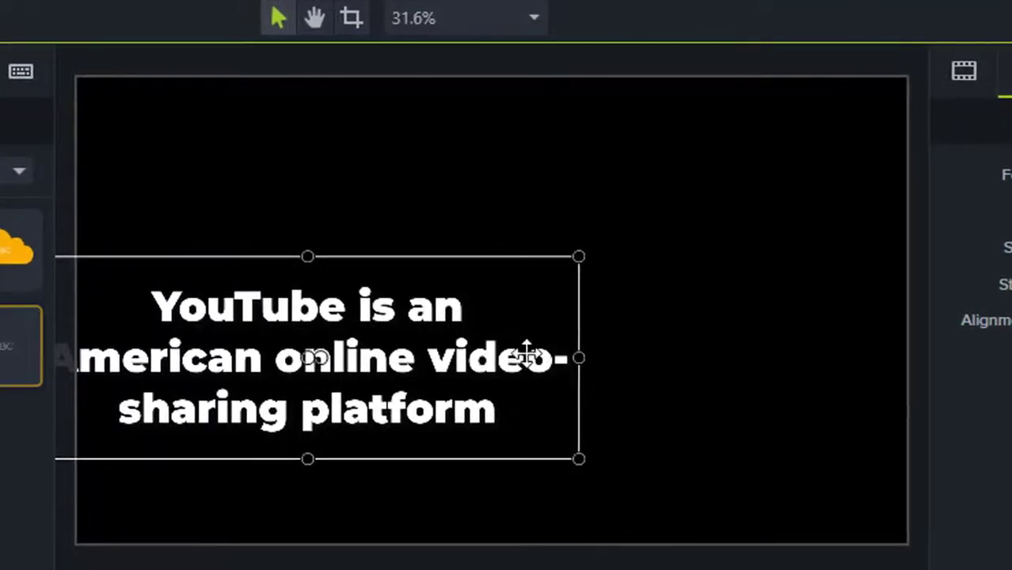
pyautogui.moveTo(578, 360); pyautogui.dragTo(1011, 362)
pyautogui.moveTo(622, 334); pyautogui.dragTo(829, 409)
pyautogui.moveTo(470, 418); pyautogui.dragTo(1011, 404)
pyautogui.moveTo(850, 454); pyautogui.dragTo(942, 439)
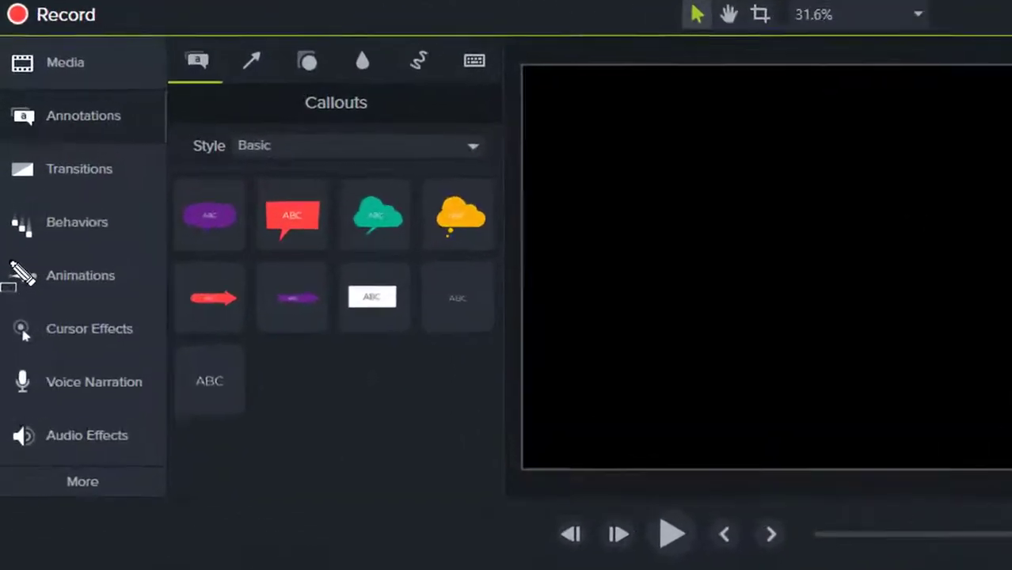
# Add a Custom animation to the start of the text clip on Track 1
pyautogui.moveTo(96, 326)
pyautogui.mouseDown()
pyautogui.moveTo(176, 332)
pyautogui.moveTo(182, 347)
pyautogui.mouseUp()
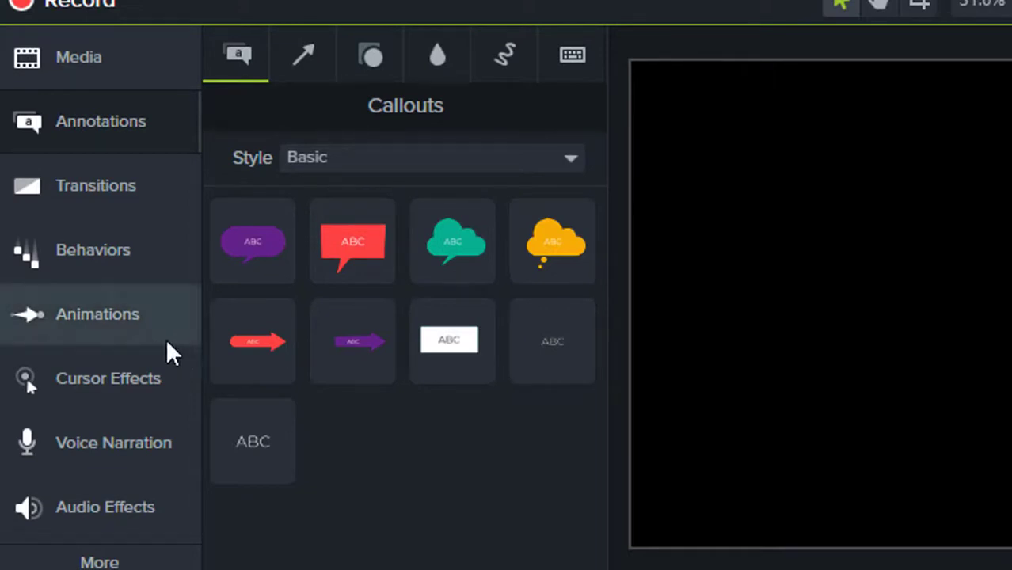
pyautogui.click(139, 334)
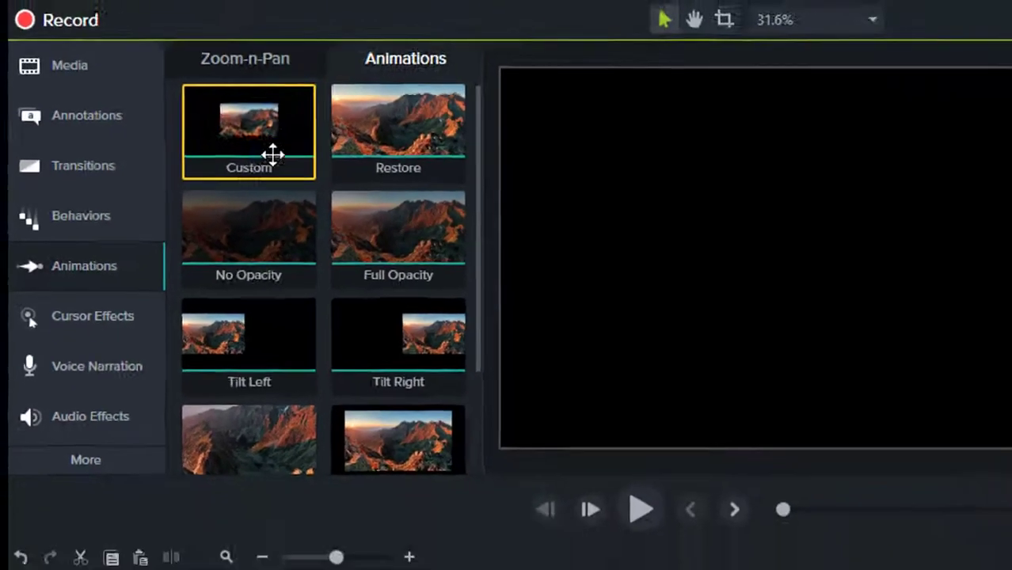
pyautogui.moveTo(350, 149); pyautogui.dragTo(102, 526)
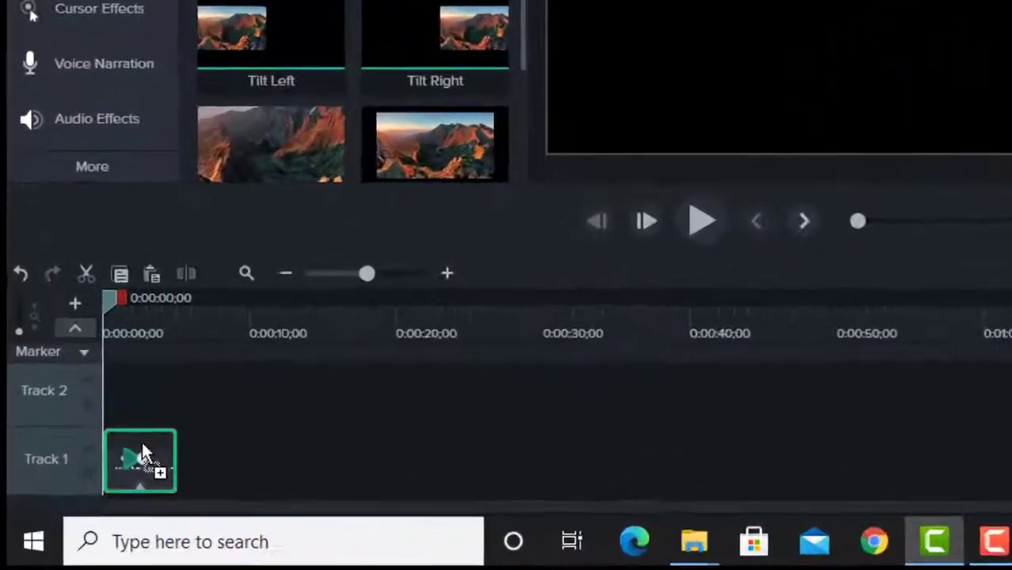
pyautogui.moveTo(142, 450); pyautogui.dragTo(139, 456)
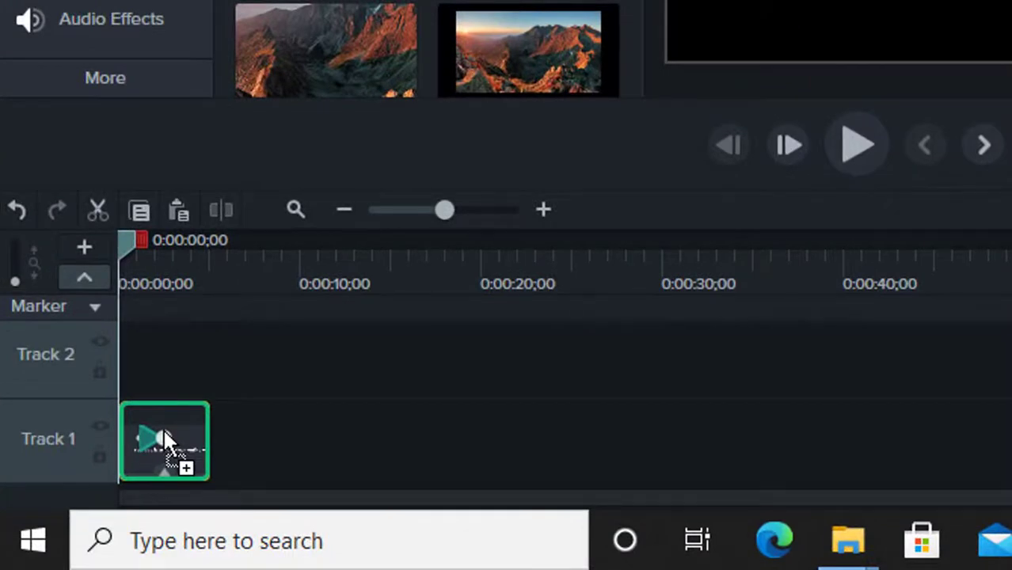
pyautogui.moveTo(163, 432); pyautogui.dragTo(144, 438)
pyautogui.moveTo(141, 441); pyautogui.dragTo(140, 440)
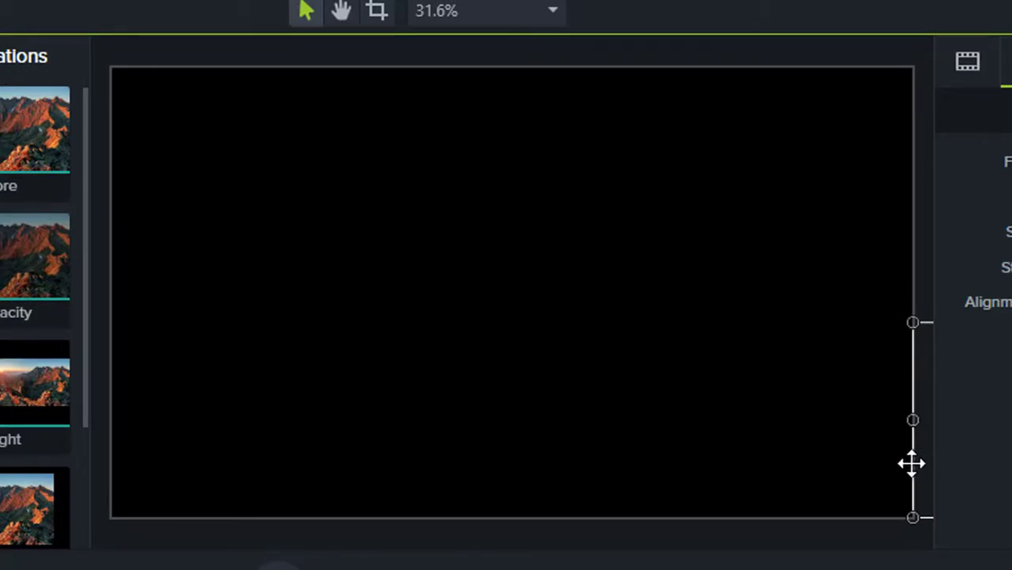
# Move the callout horizontally across the canvas until it sits just beyond the left edge, and play the animation
pyautogui.moveTo(912, 464); pyautogui.dragTo(0, 464)
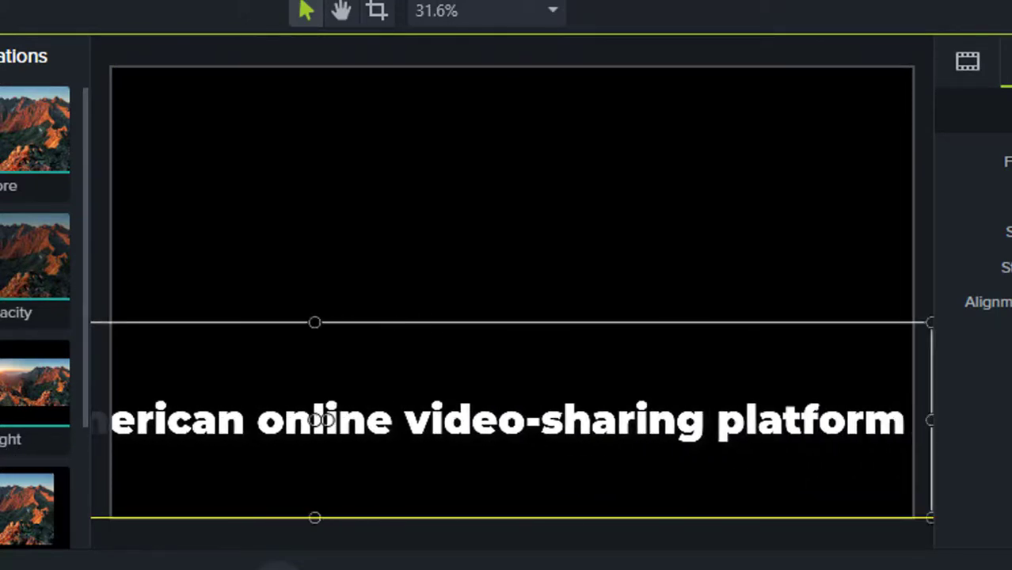
pyautogui.moveTo(321, 420); pyautogui.dragTo(0, 448)
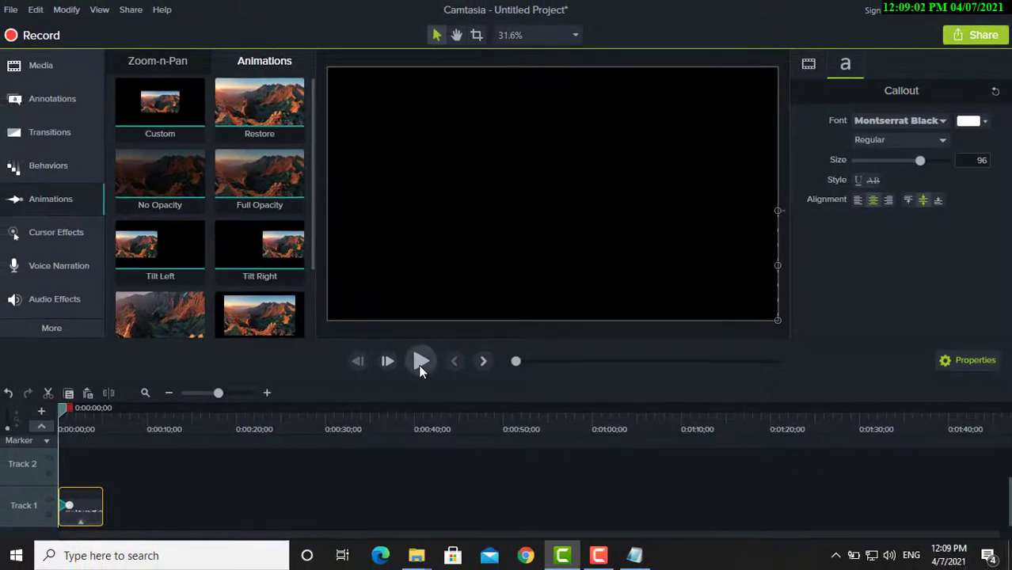
pyautogui.click(419, 366)
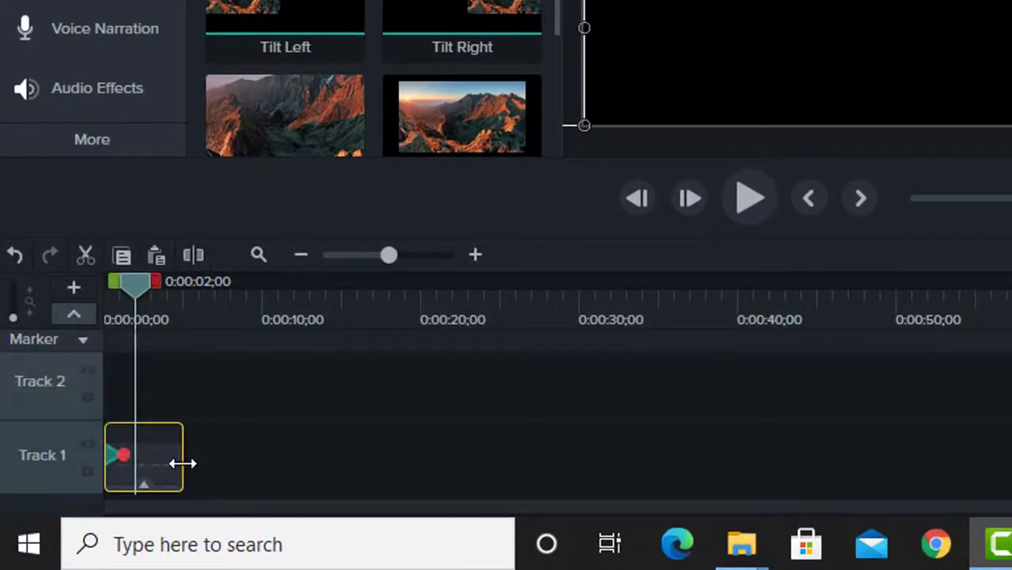
# Lengthen the text clip on Track 1 to about 19 seconds and stretch its animation arrow to the end of the clip
pyautogui.moveTo(182, 463); pyautogui.dragTo(419, 457)
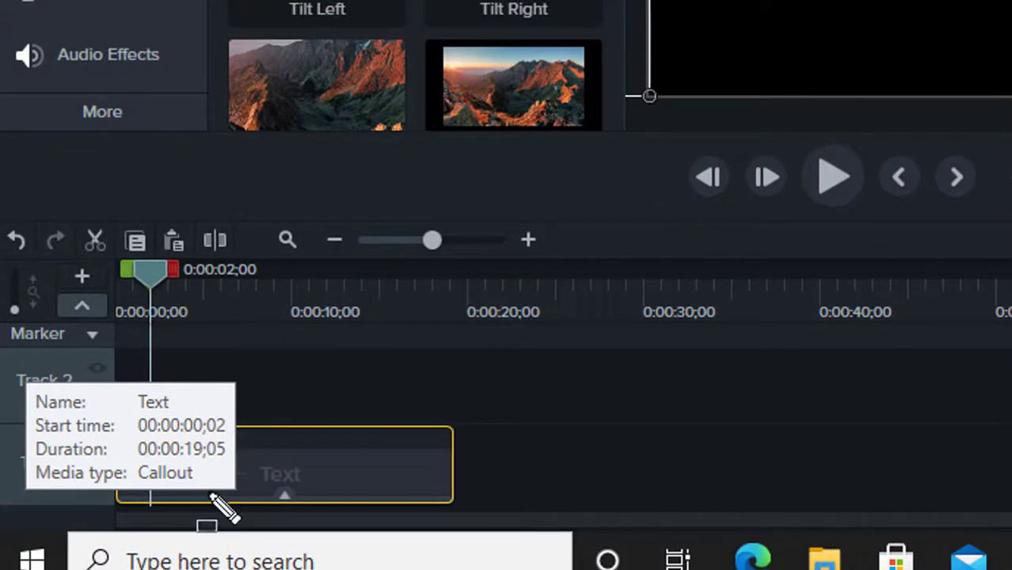
pyautogui.moveTo(127, 472); pyautogui.dragTo(199, 525)
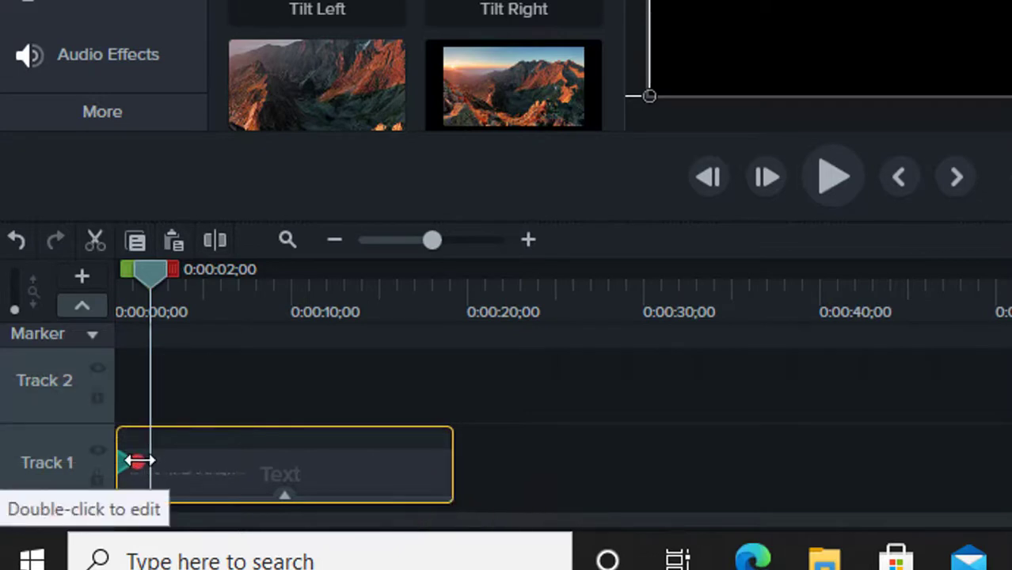
pyautogui.moveTo(139, 460); pyautogui.dragTo(446, 476)
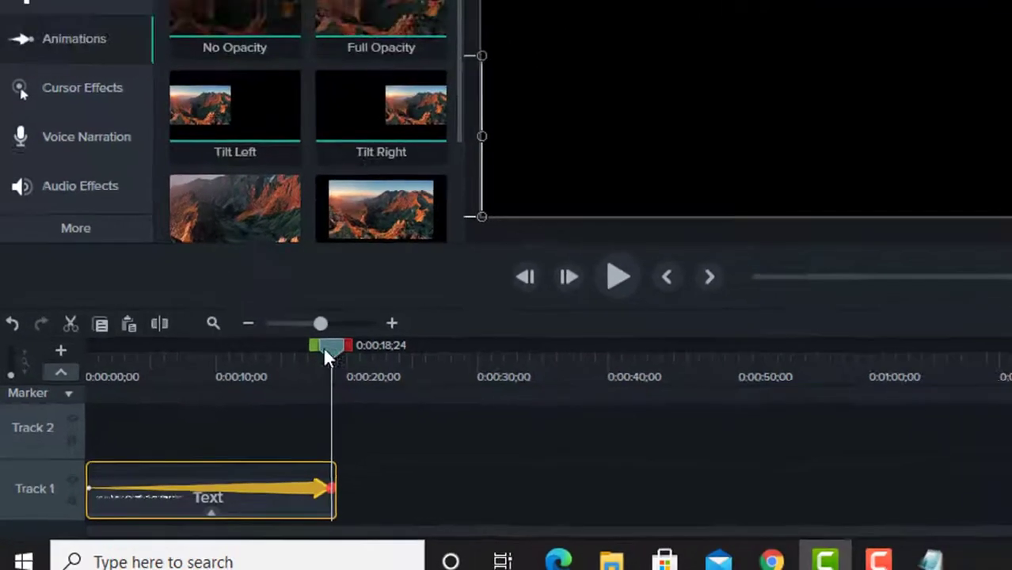
# Play the scrolling text from the start of the timeline to check its speed
pyautogui.moveTo(443, 278); pyautogui.dragTo(109, 312)
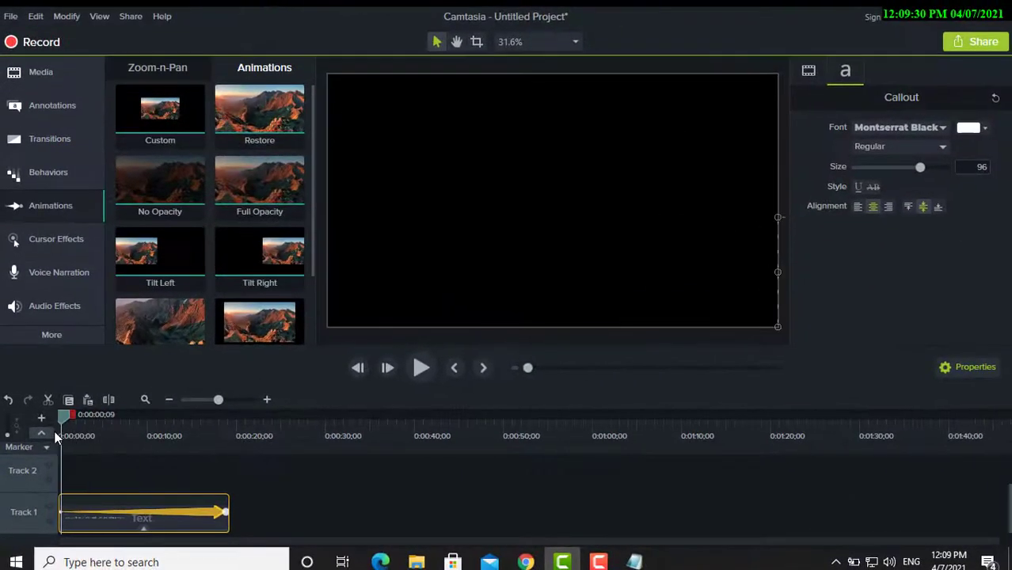
pyautogui.click(418, 371)
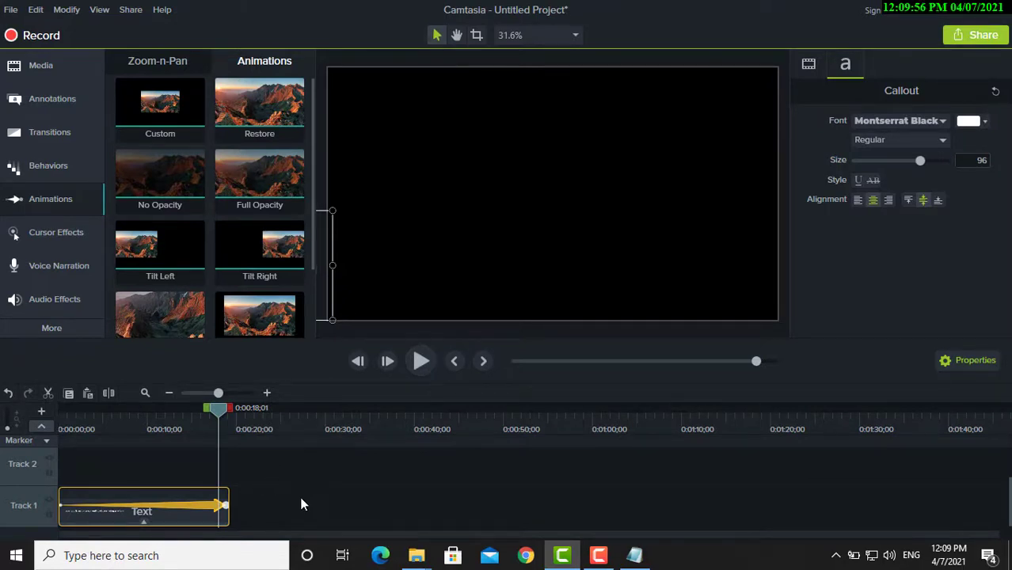
# Place the playhead at the end of the text clip, at 0:00:19;11, and add a plain ABC text callout there on Track 1
pyautogui.moveTo(220, 409); pyautogui.dragTo(231, 410)
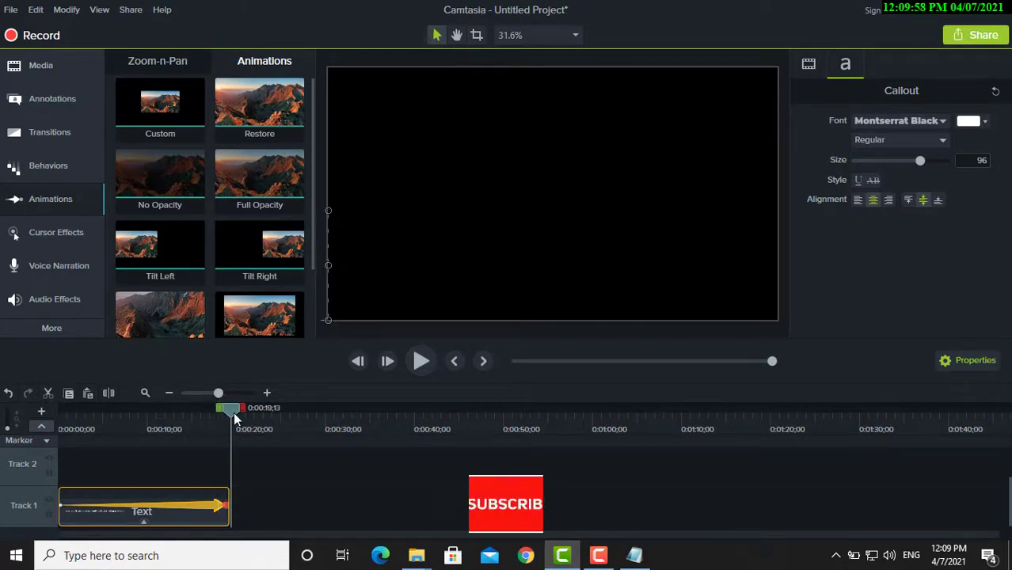
pyautogui.click(52, 106)
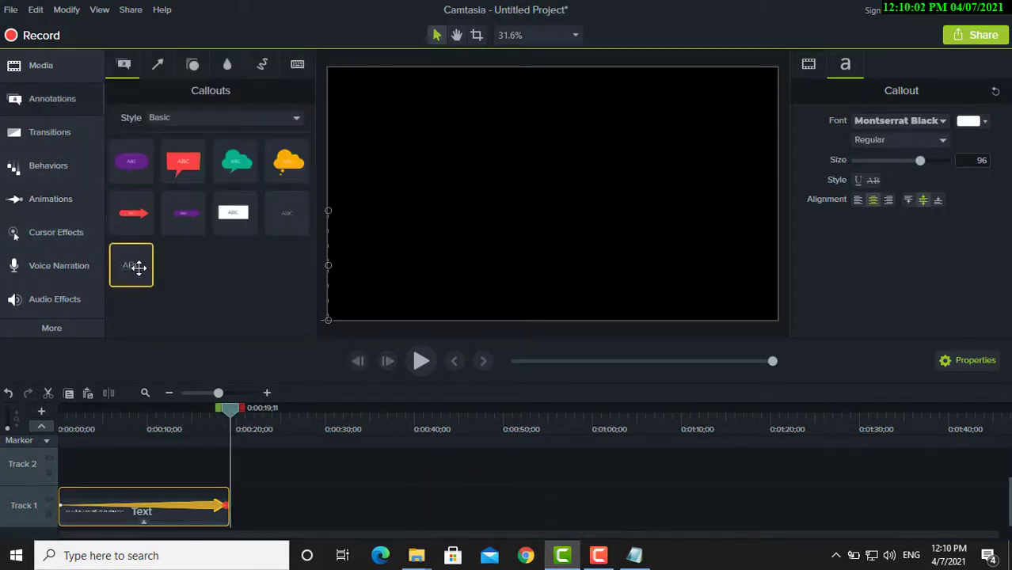
pyautogui.moveTo(139, 268); pyautogui.dragTo(231, 514)
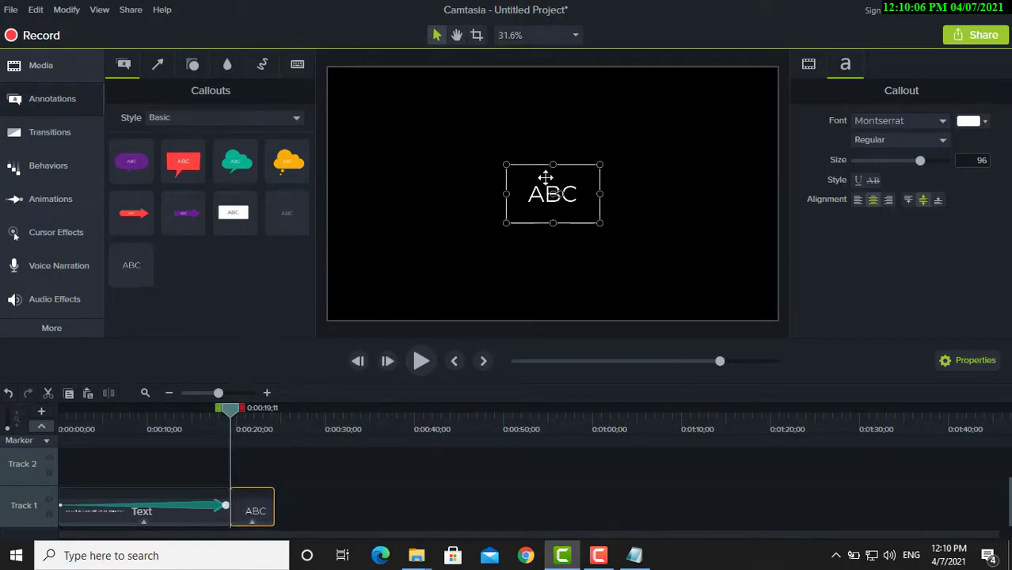
# Copy the YouTube sentence from Notepad again and paste it over the ABC text of the second callout in Camtasia
pyautogui.click(635, 558)
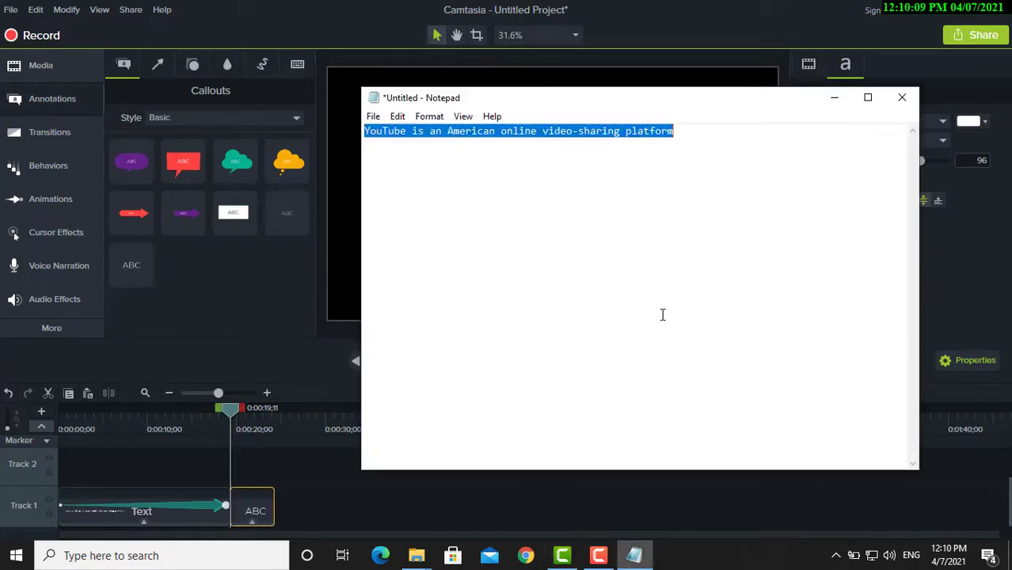
pyautogui.rightClick(617, 131)
pyautogui.click(575, 178)
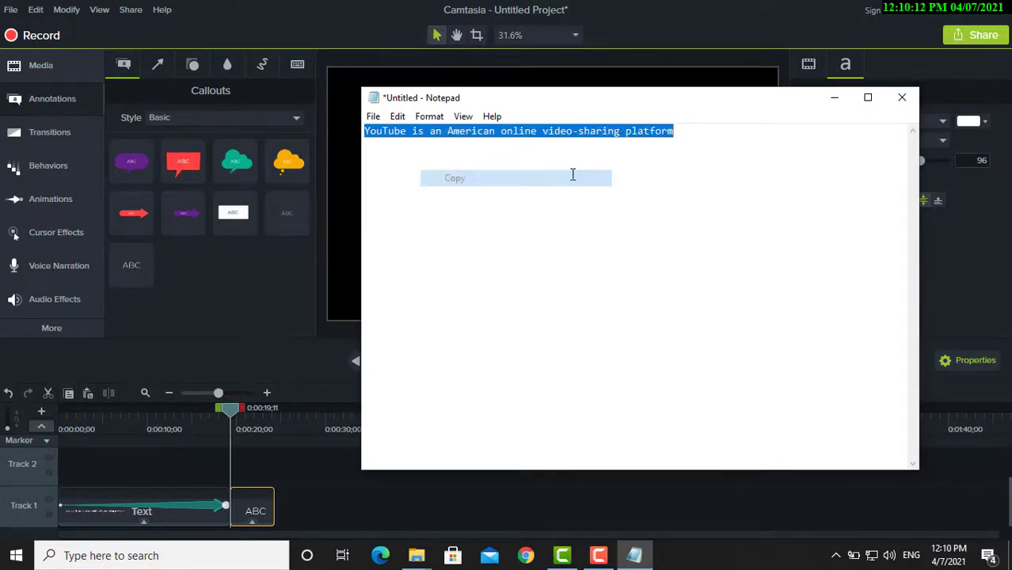
pyautogui.click(349, 223)
pyautogui.click(577, 193)
pyautogui.doubleClick(578, 191)
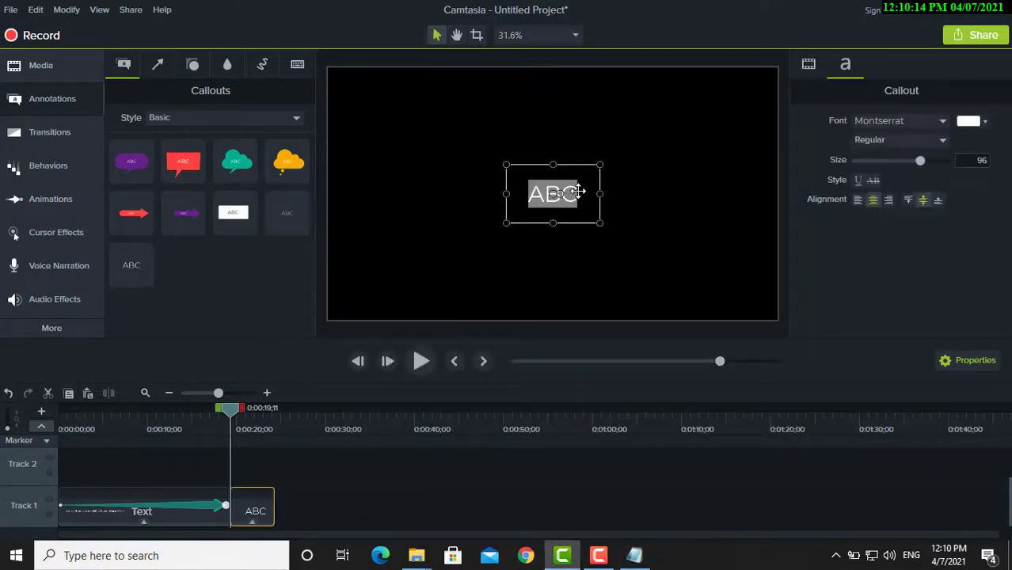
pyautogui.hotkey('ctrl', 'v')
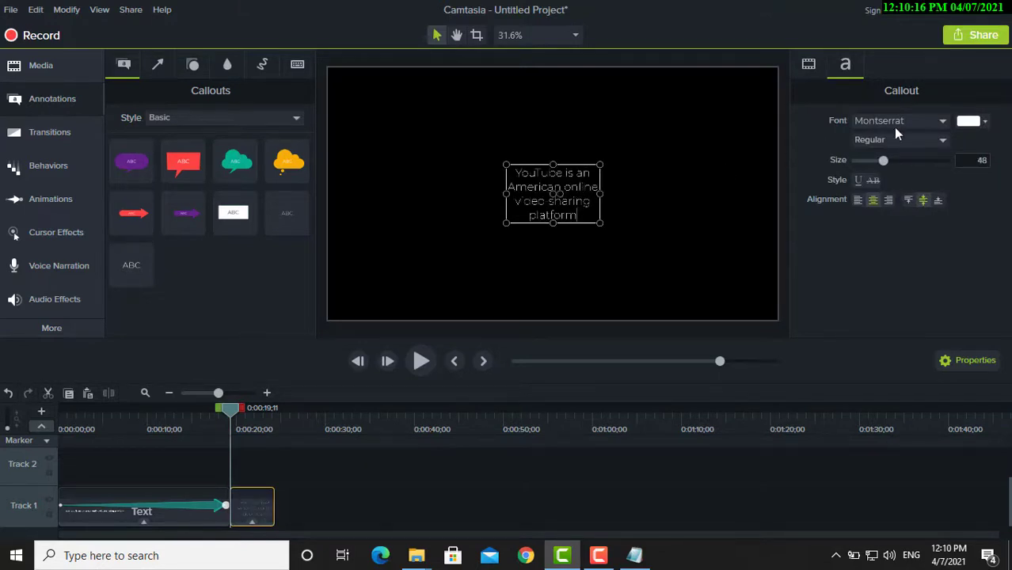
# Set the second callout's text to the Montserrat Black font
pyautogui.click(919, 121)
pyautogui.press('Escape')
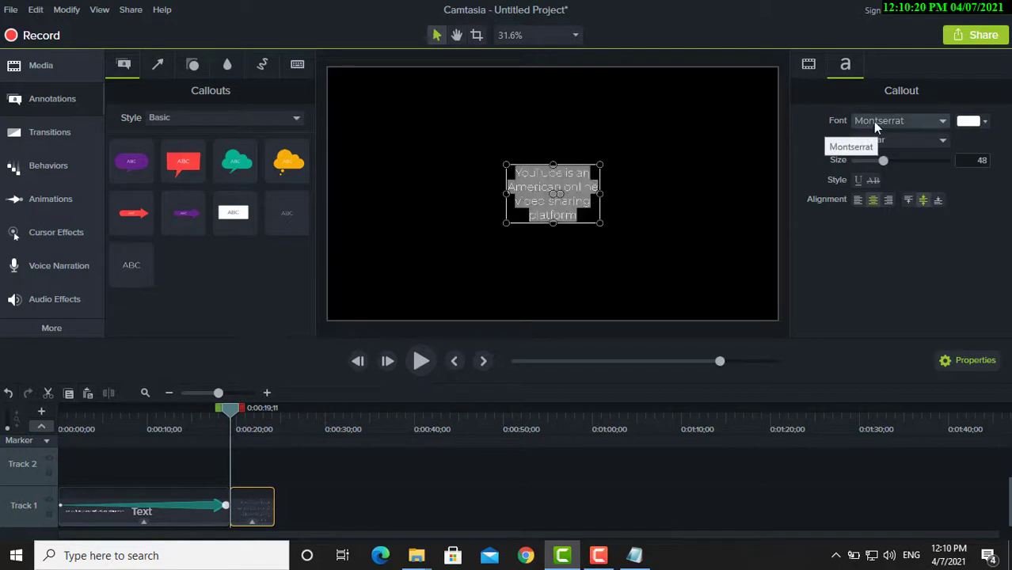
pyautogui.click(880, 119)
pyautogui.click(876, 158)
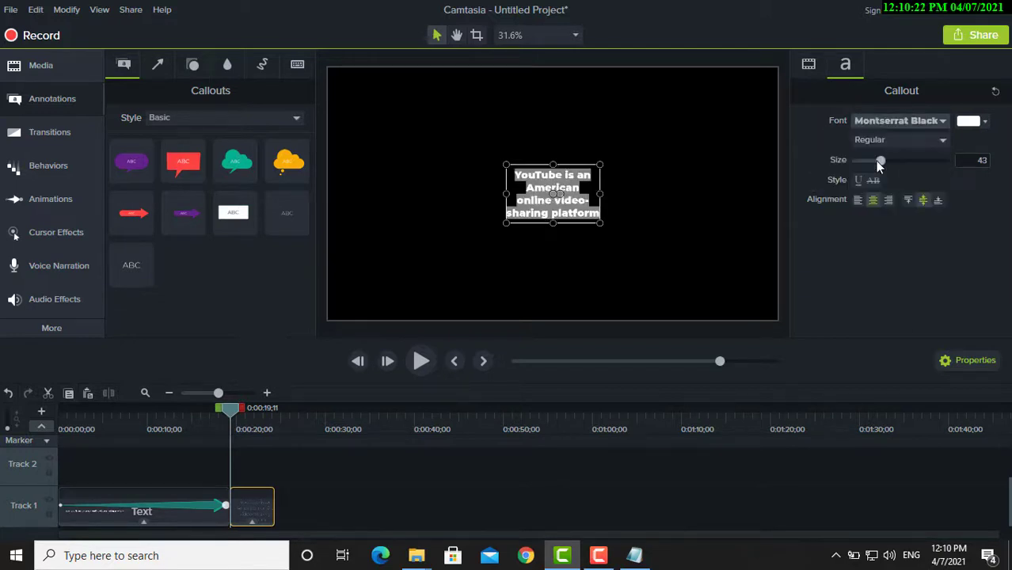
# Enlarge the second callout's text to size 71, fit its box around five lines, and place it just below the canvas near the horizontal centre
pyautogui.moveTo(507, 225); pyautogui.dragTo(478, 269)
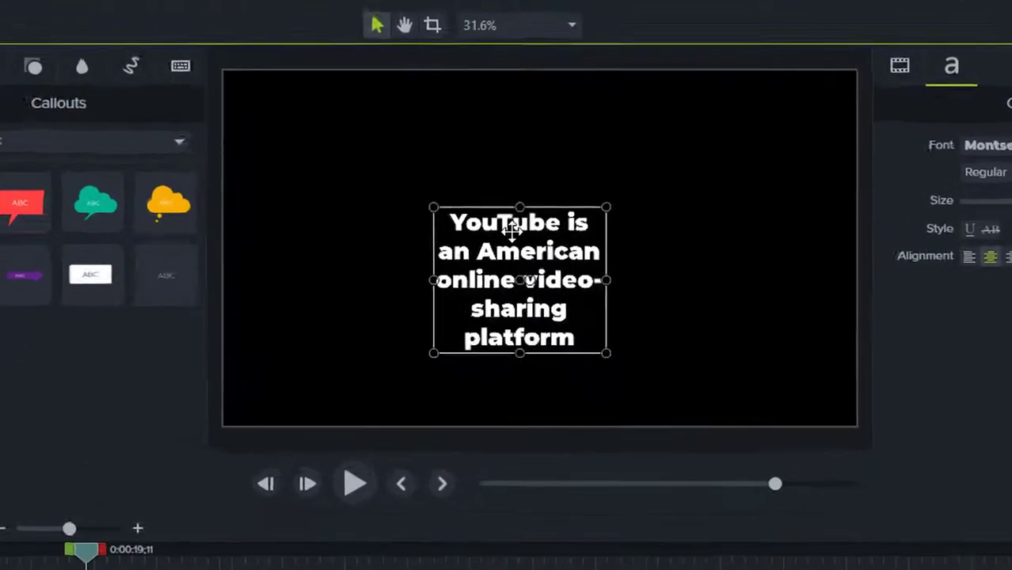
pyautogui.moveTo(532, 180); pyautogui.dragTo(530, 206)
pyautogui.moveTo(487, 318); pyautogui.dragTo(500, 545)
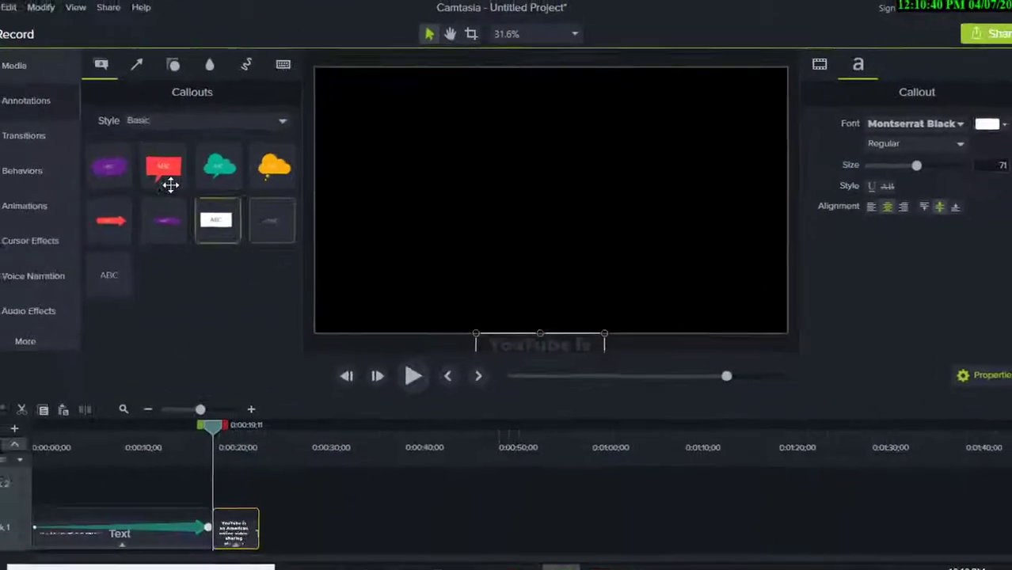
# Add a Custom animation at the start of the second text clip and set its end position by moving the callout just above the canvas
pyautogui.click(67, 202)
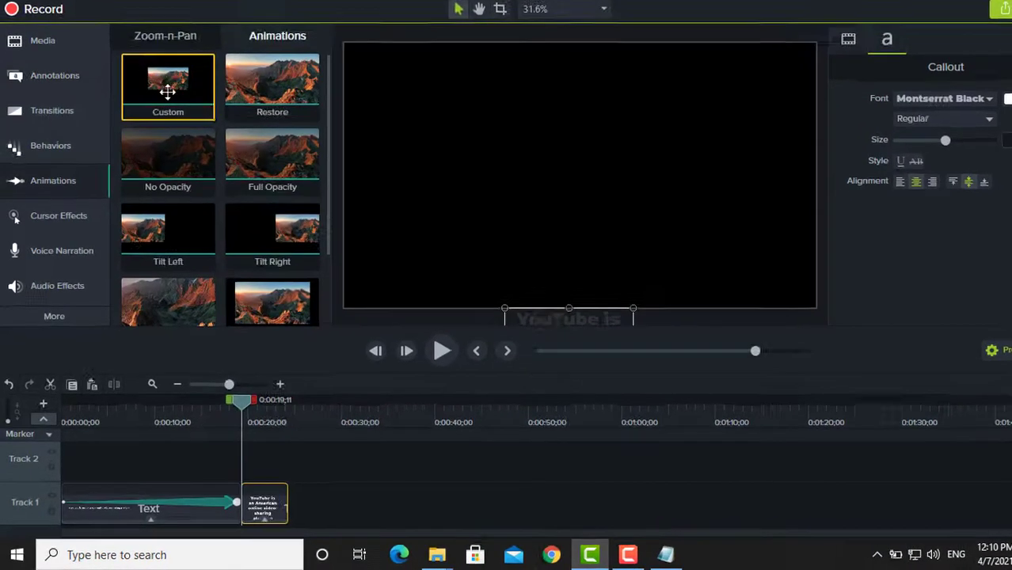
pyautogui.moveTo(156, 105); pyautogui.dragTo(240, 380)
pyautogui.moveTo(425, 231)
pyautogui.mouseDown()
pyautogui.moveTo(442, 335)
pyautogui.moveTo(438, 445)
pyautogui.mouseUp()
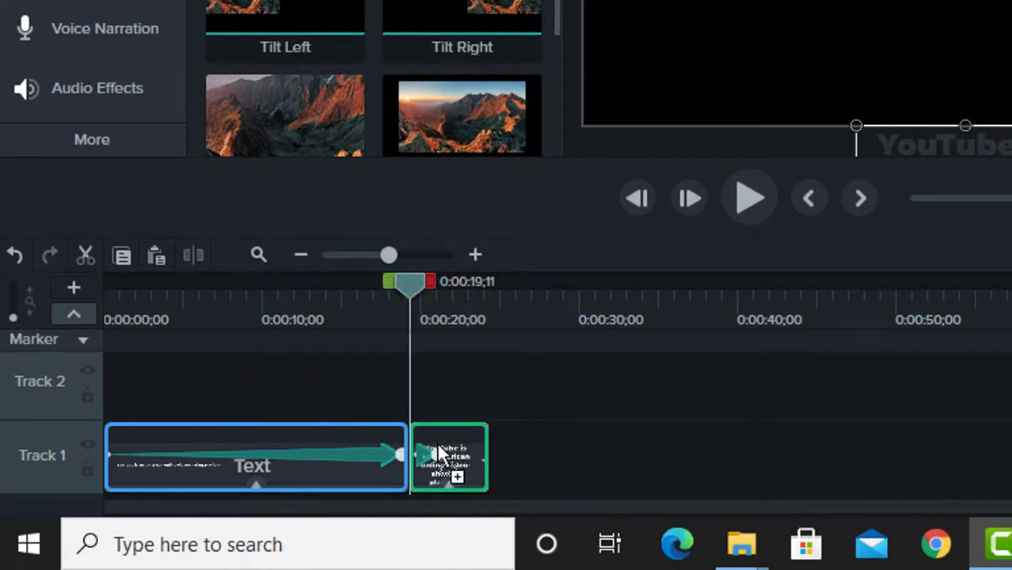
pyautogui.moveTo(438, 444); pyautogui.dragTo(436, 449)
pyautogui.moveTo(437, 454); pyautogui.dragTo(434, 444)
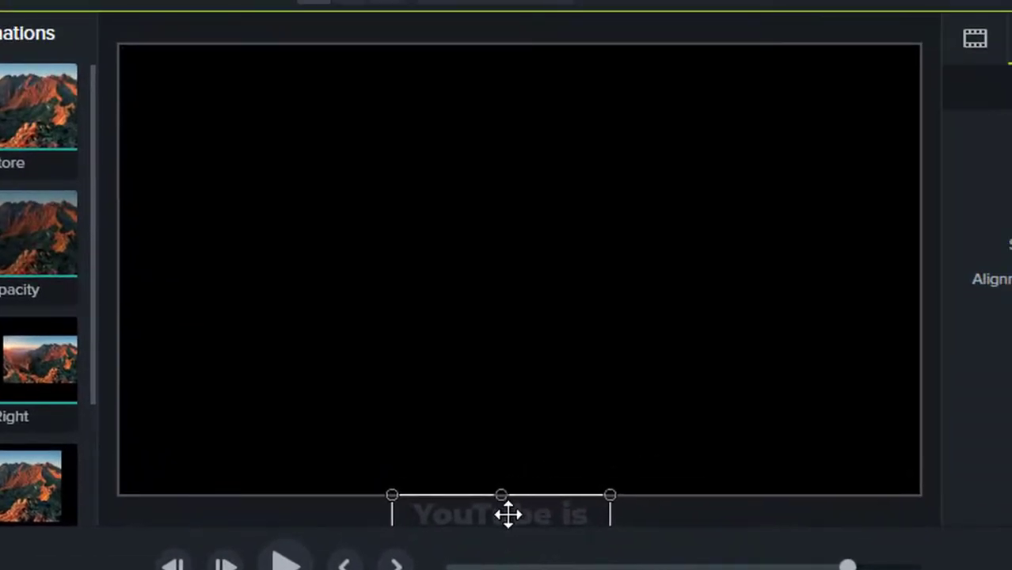
pyautogui.moveTo(508, 514); pyautogui.dragTo(502, 40)
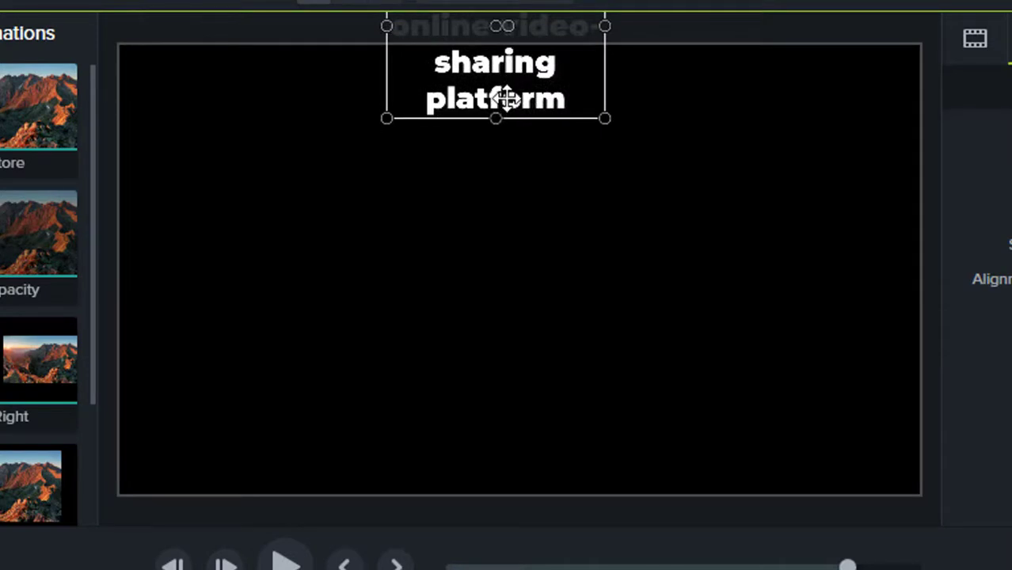
pyautogui.moveTo(507, 96); pyautogui.dragTo(507, 32)
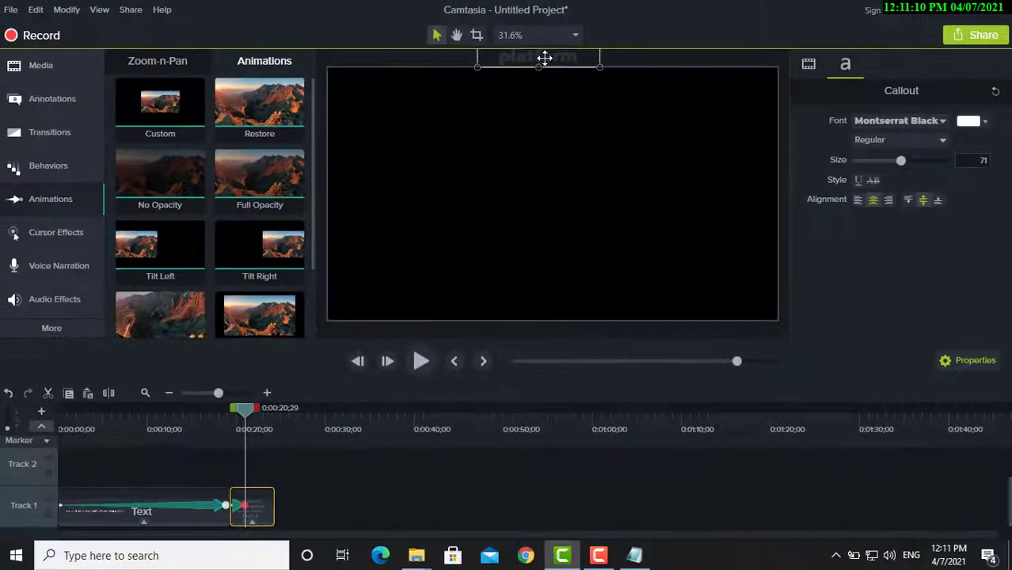
# Play the second text clip from its start to check the speed of the bottom-to-top motion
pyautogui.moveTo(245, 417); pyautogui.dragTo(231, 418)
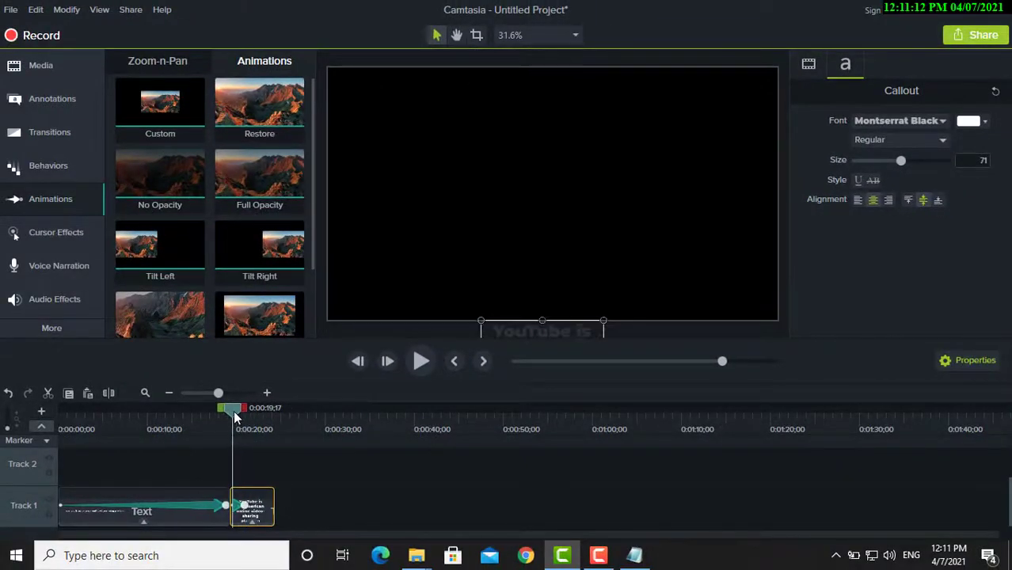
pyautogui.press('space')
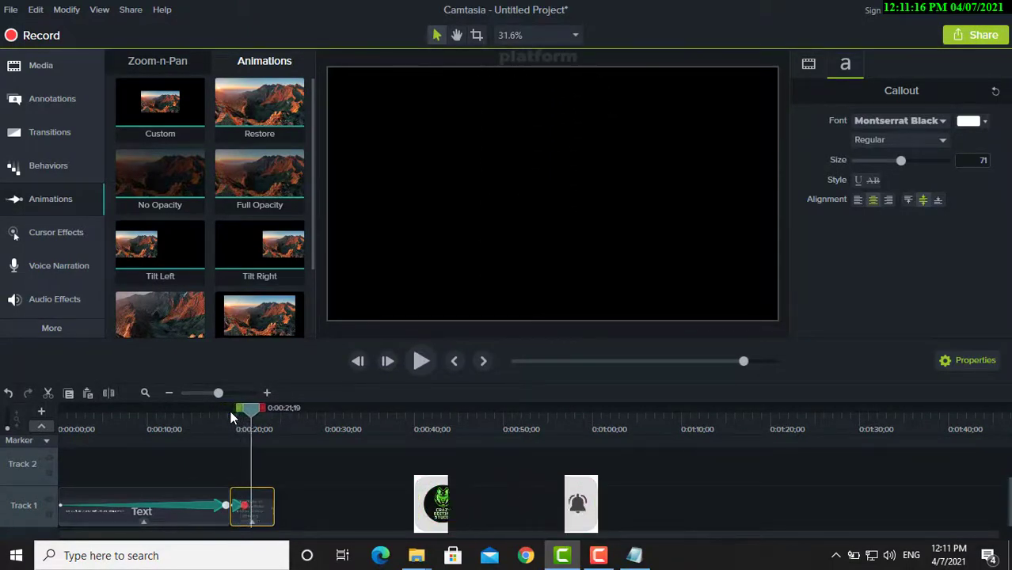
pyautogui.press('space')
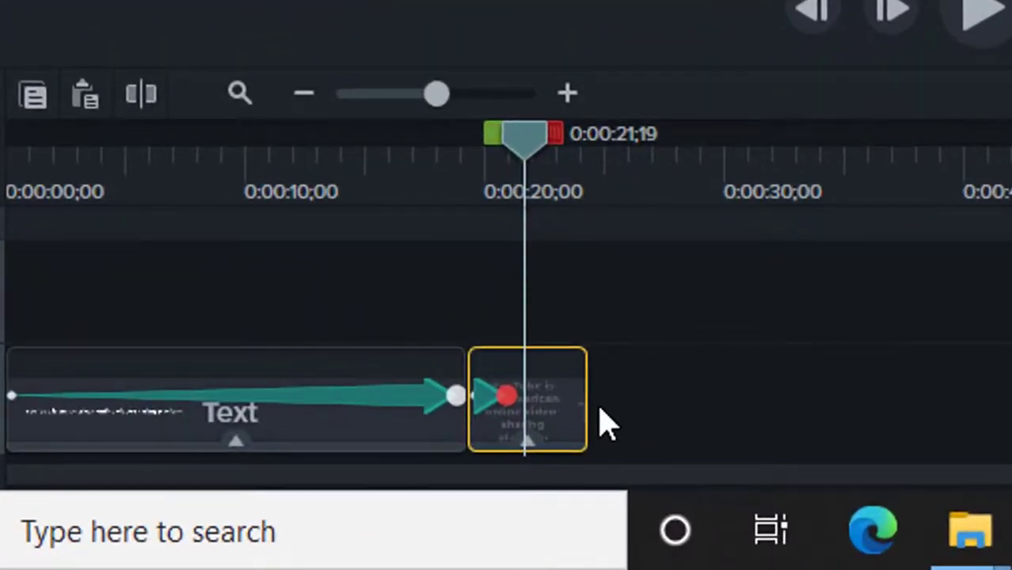
# Extend the second text clip to end at about 0:00:40;14 and stretch its animation to the end of the clip
pyautogui.moveTo(586, 403); pyautogui.dragTo(974, 405)
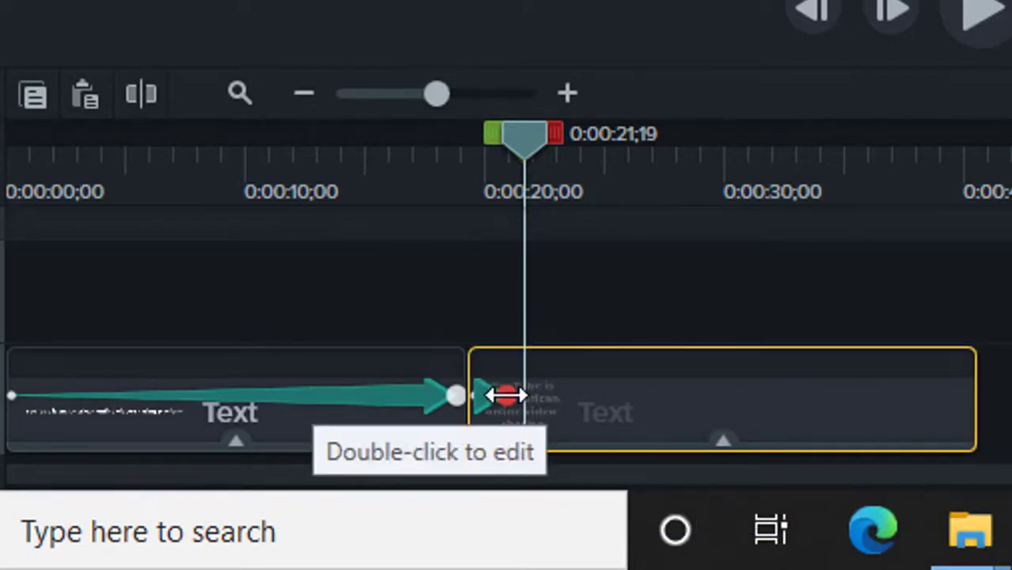
pyautogui.moveTo(504, 394); pyautogui.dragTo(971, 418)
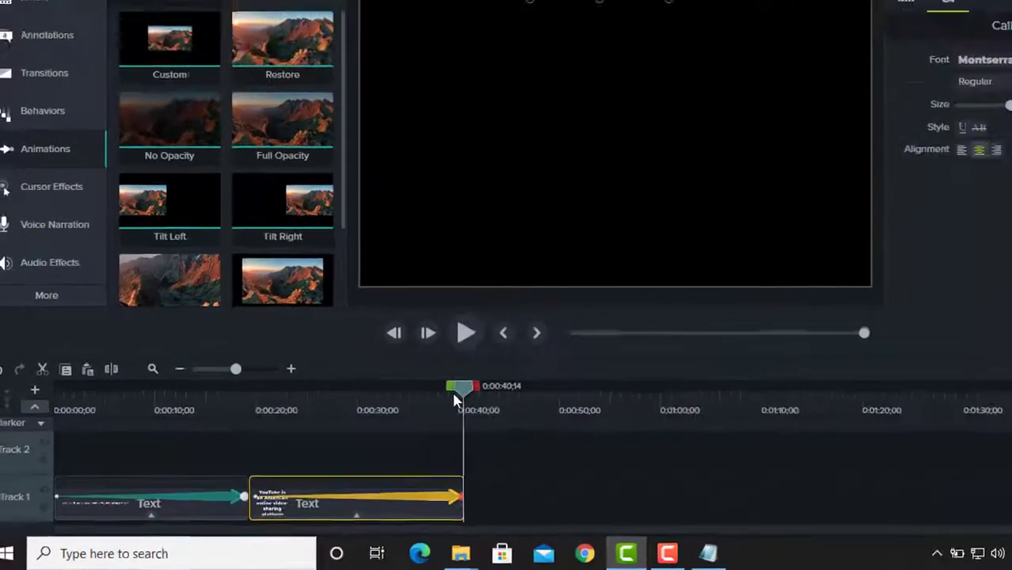
# Play the extended second text clip from its start to review the slower upward scroll
pyautogui.click(593, 191)
pyautogui.moveTo(277, 435); pyautogui.dragTo(228, 435)
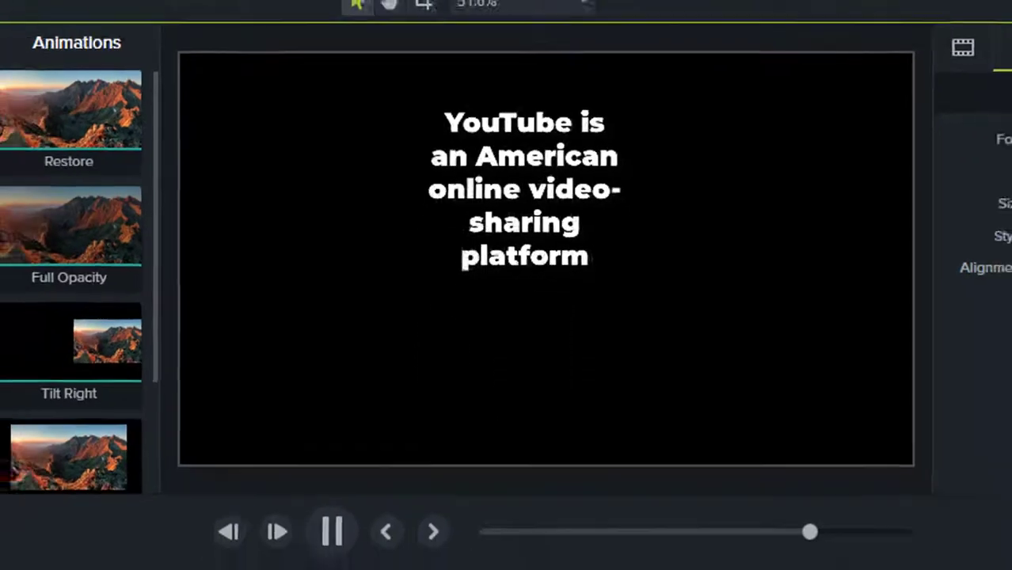
pyautogui.press('space')
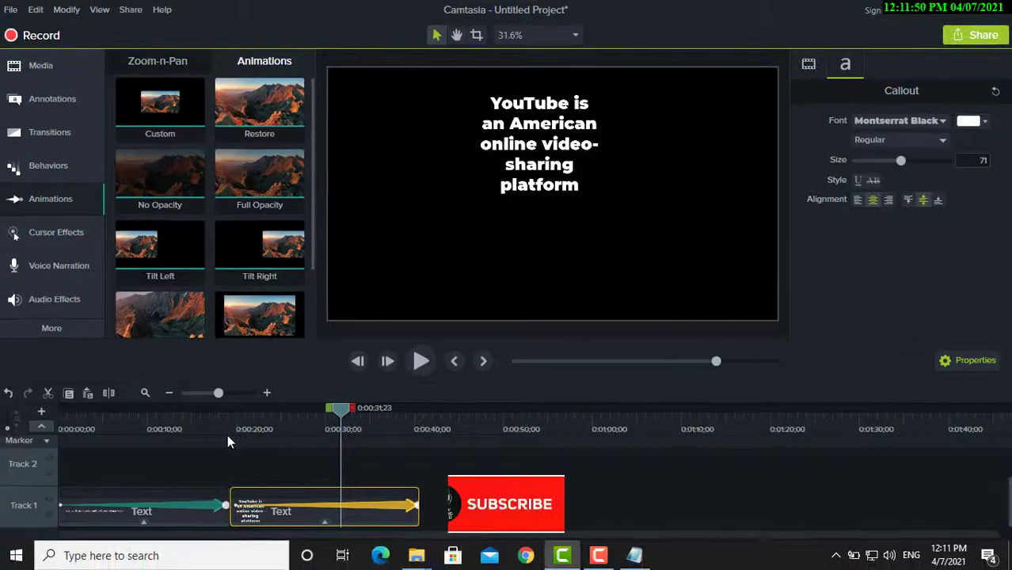